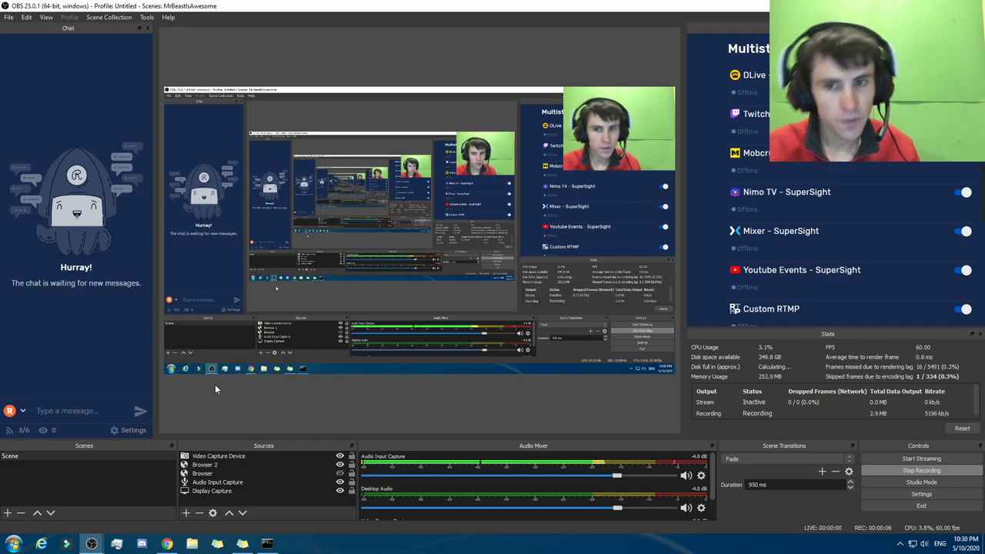
Bring Chrome's YouTube Studio comments page to the front from the taskbar.
click(167, 543)
right_click(177, 359)
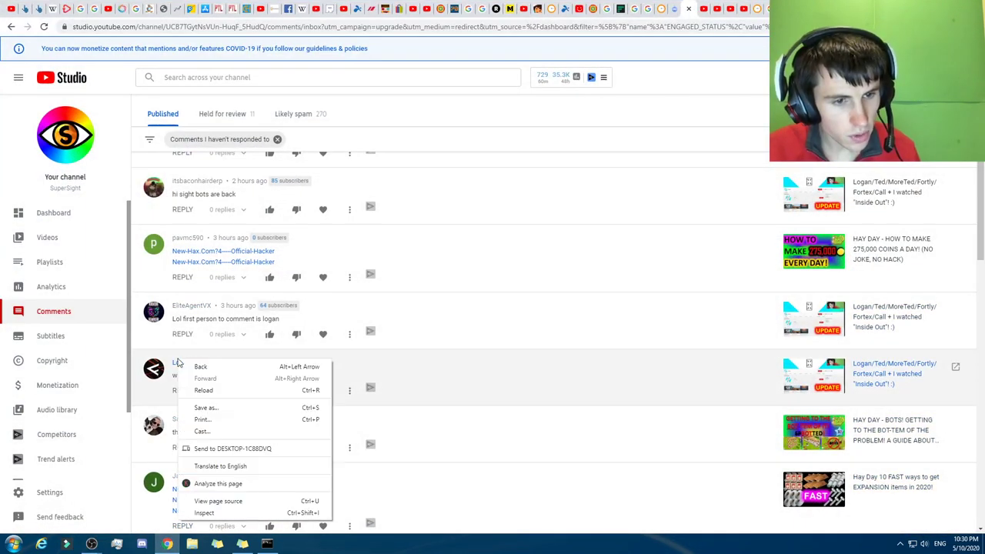
right_click(177, 365)
click(201, 373)
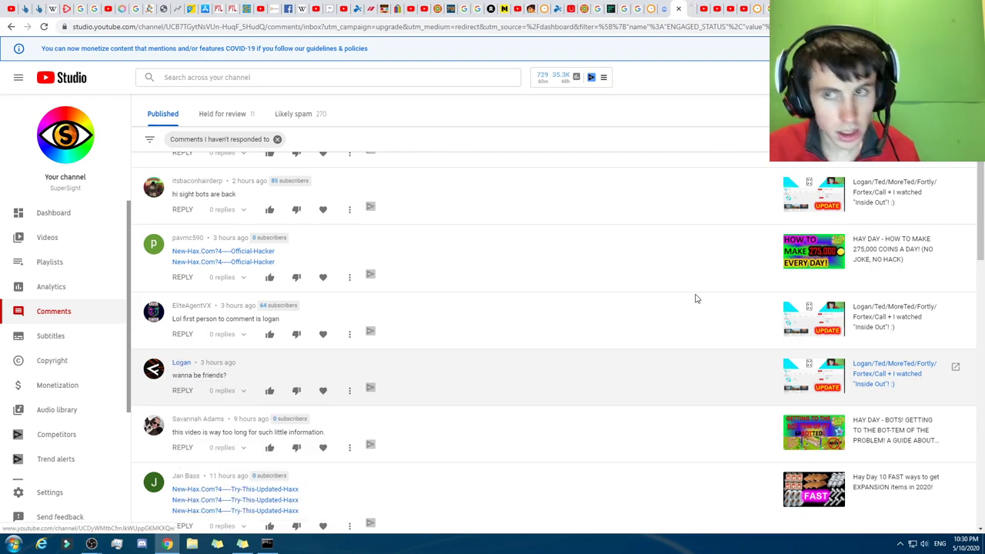
click(691, 7)
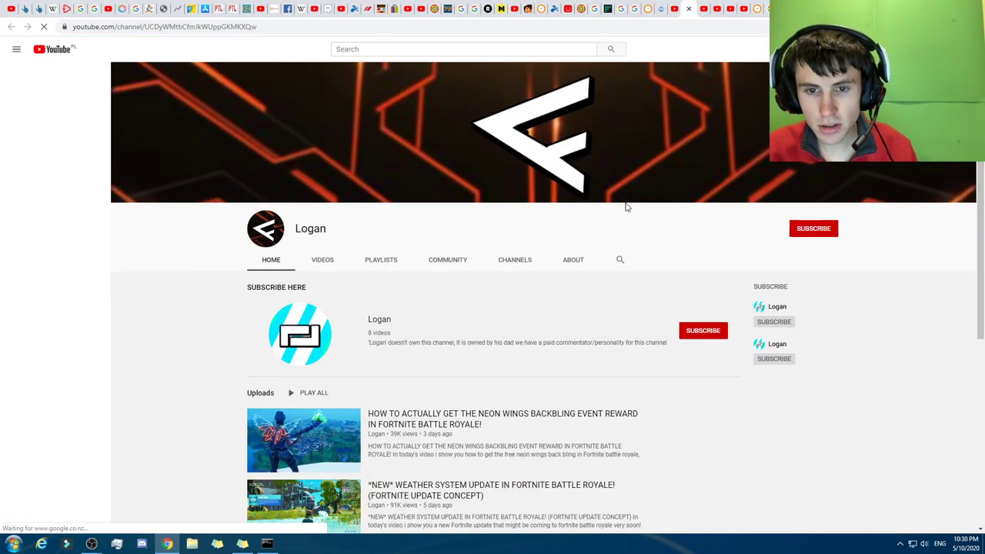
scroll(536, 253, down, 3)
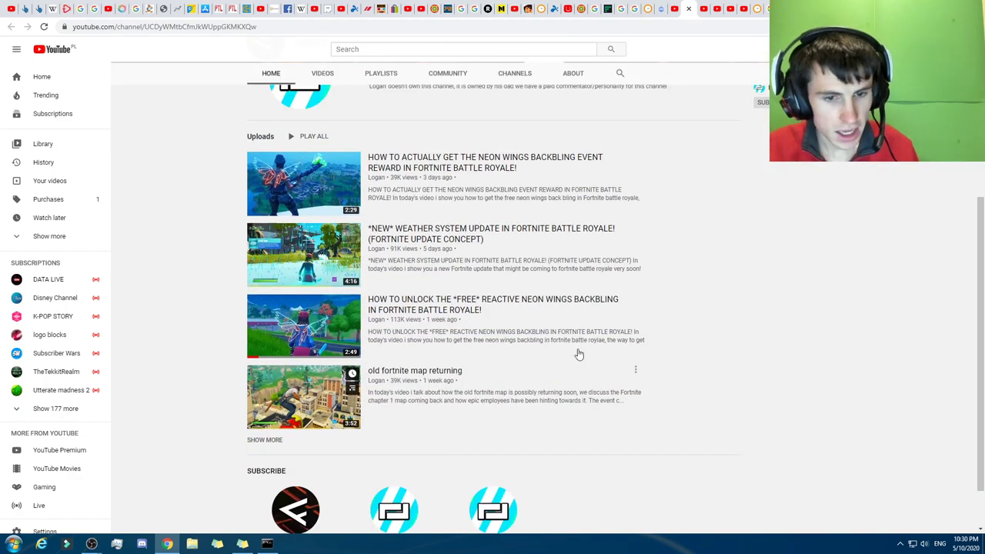
scroll(578, 352, down, 1)
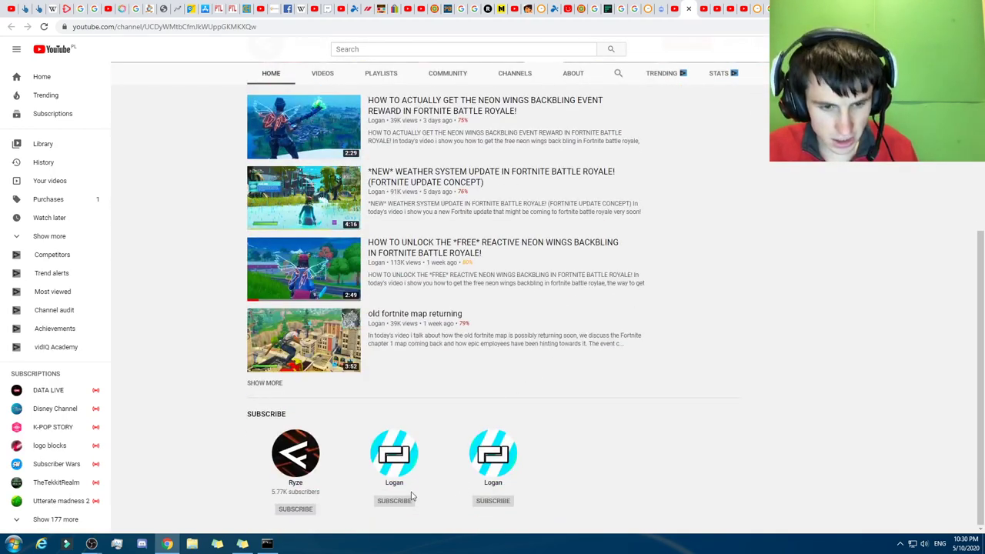
scroll(546, 347, up, 4)
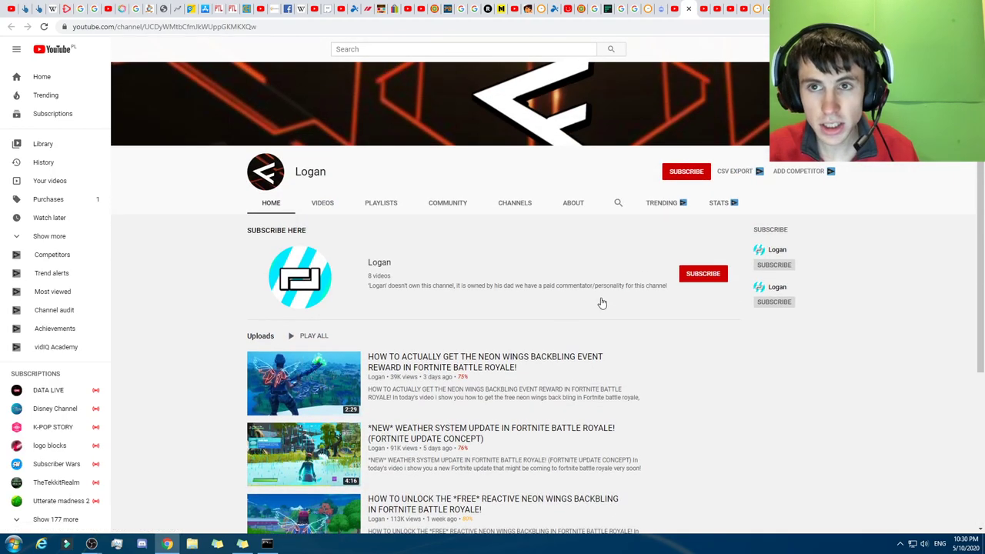
click(701, 9)
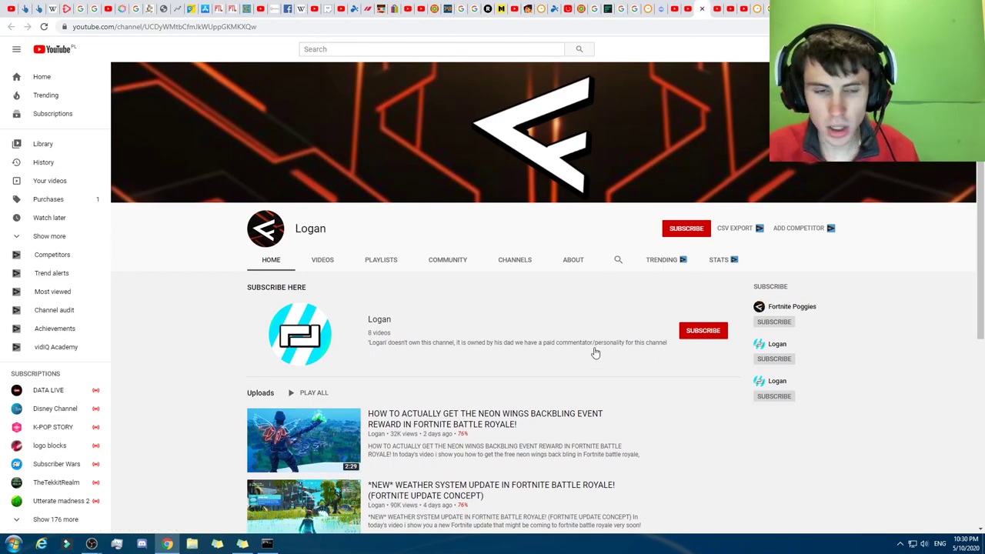
scroll(393, 231, down, 1)
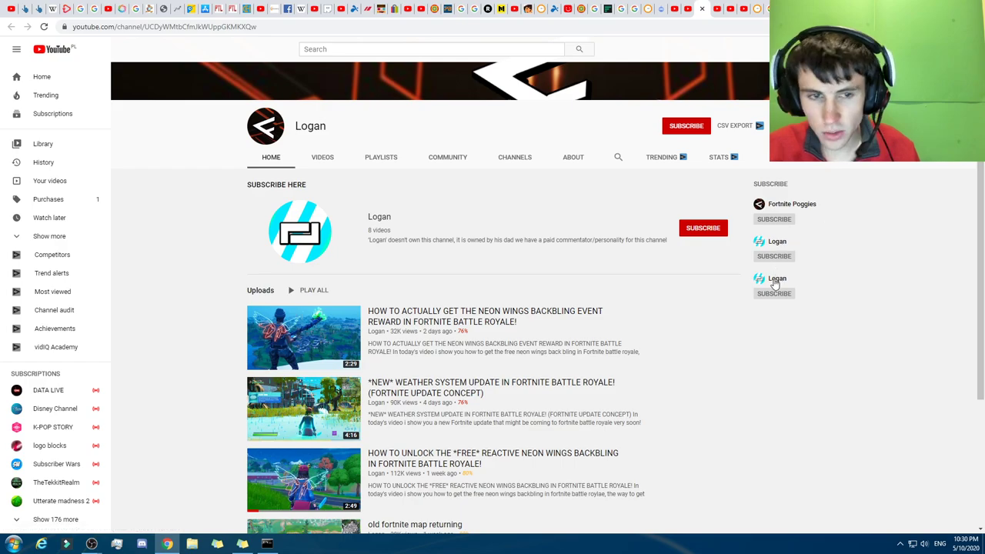
scroll(539, 262, down, 3)
scroll(477, 354, up, 2)
scroll(465, 485, down, 1)
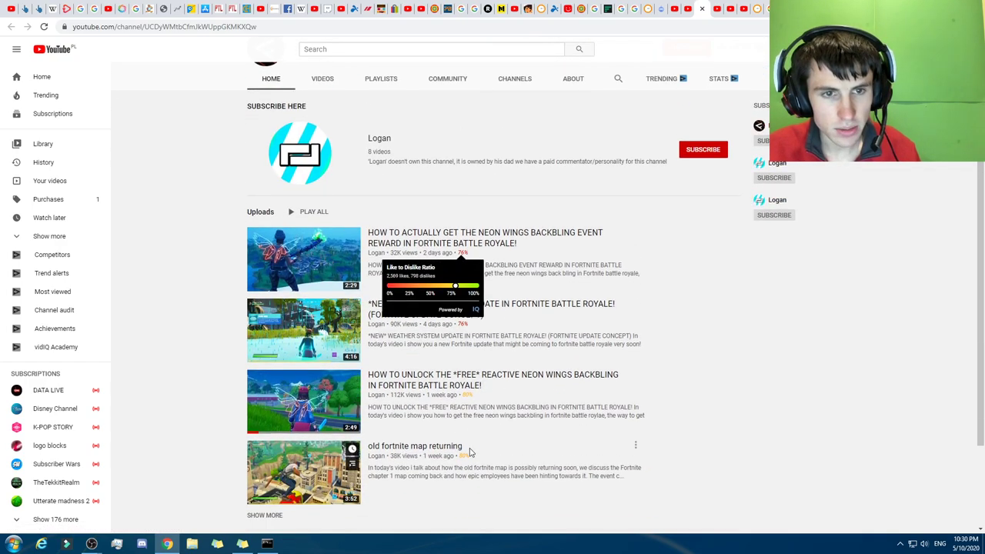
scroll(473, 439, down, 2)
scroll(600, 323, up, 4)
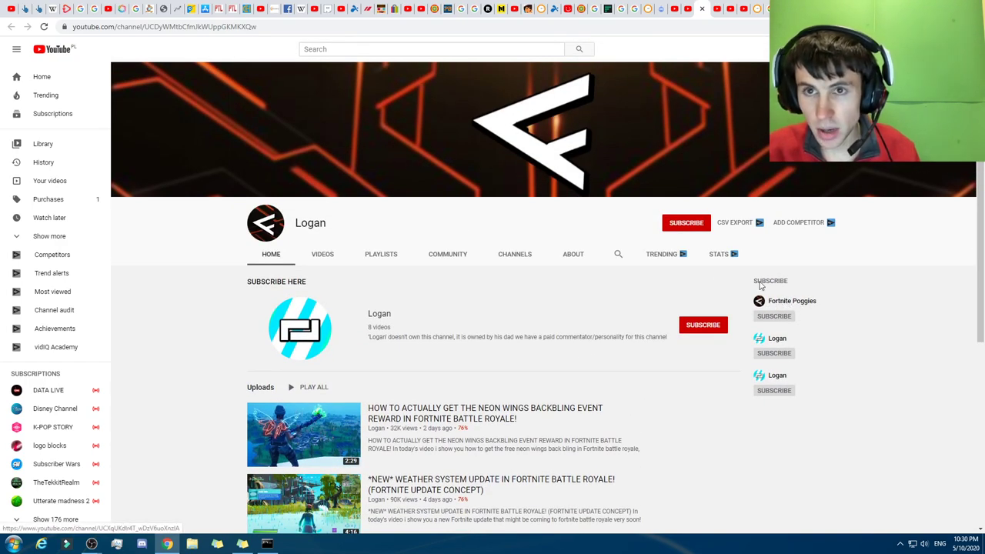
Browse the Ryze (Fortnite Poggies) channel's Videos, Home, About and Channels, then close it.
click(714, 9)
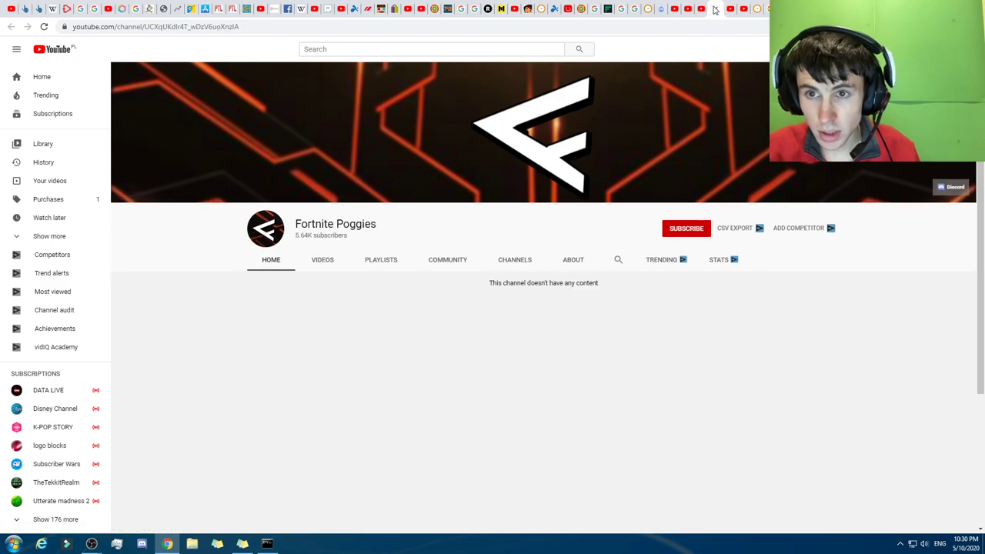
click(322, 259)
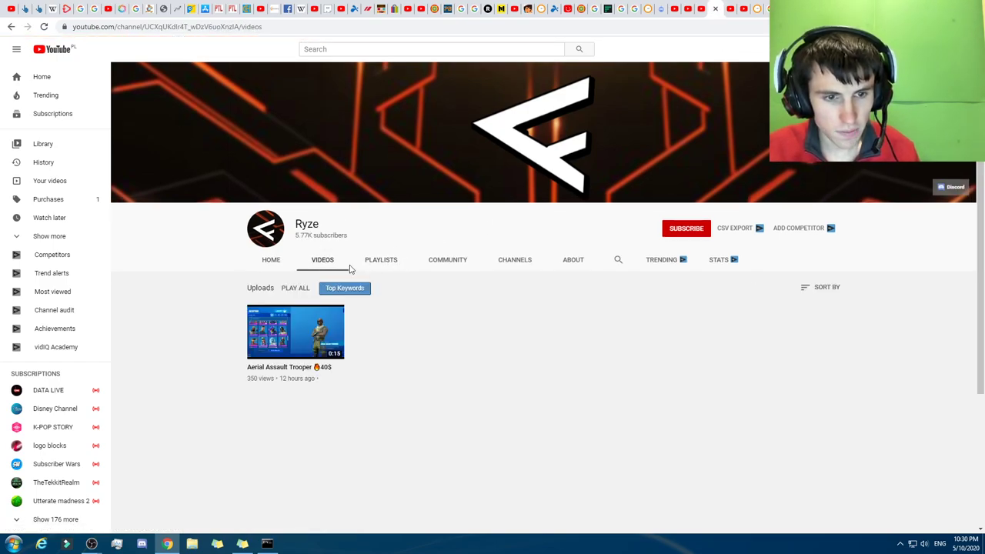
click(281, 259)
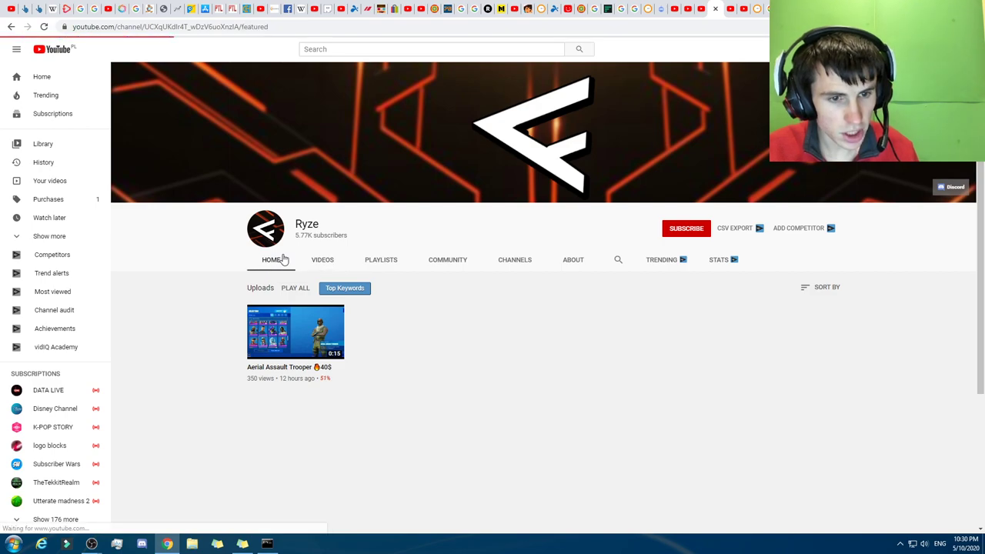
click(569, 266)
click(521, 265)
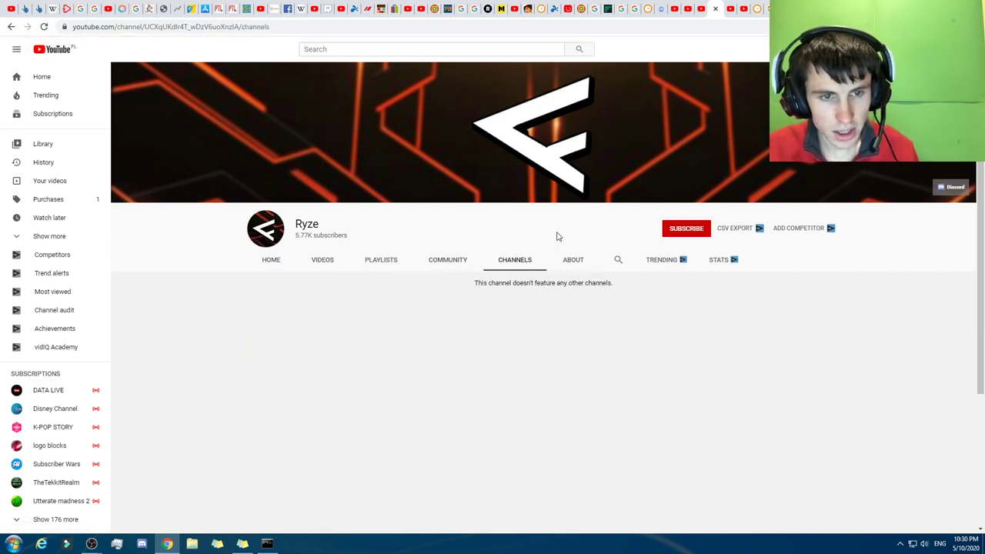
click(715, 10)
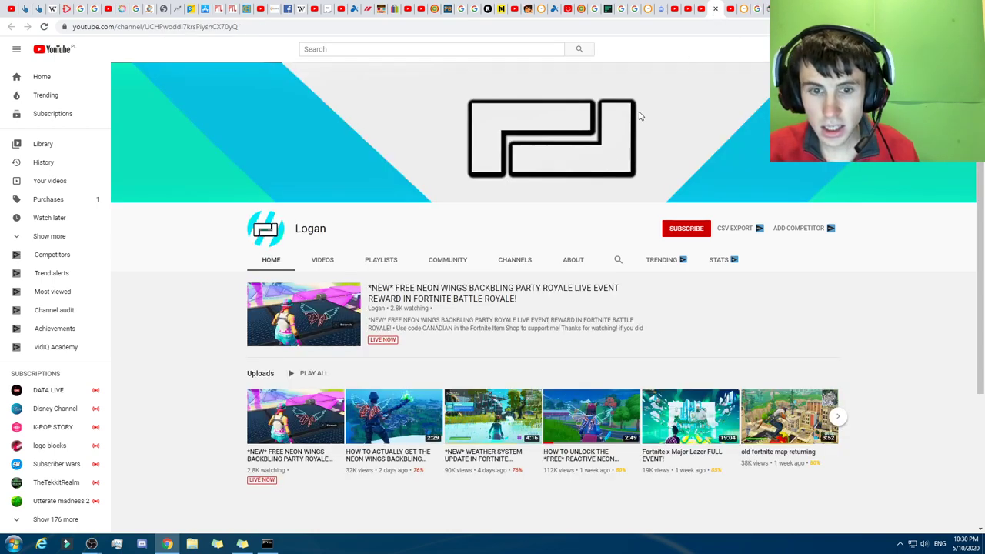
Check the other Logan channel's Videos and Home pages, then close it.
click(317, 259)
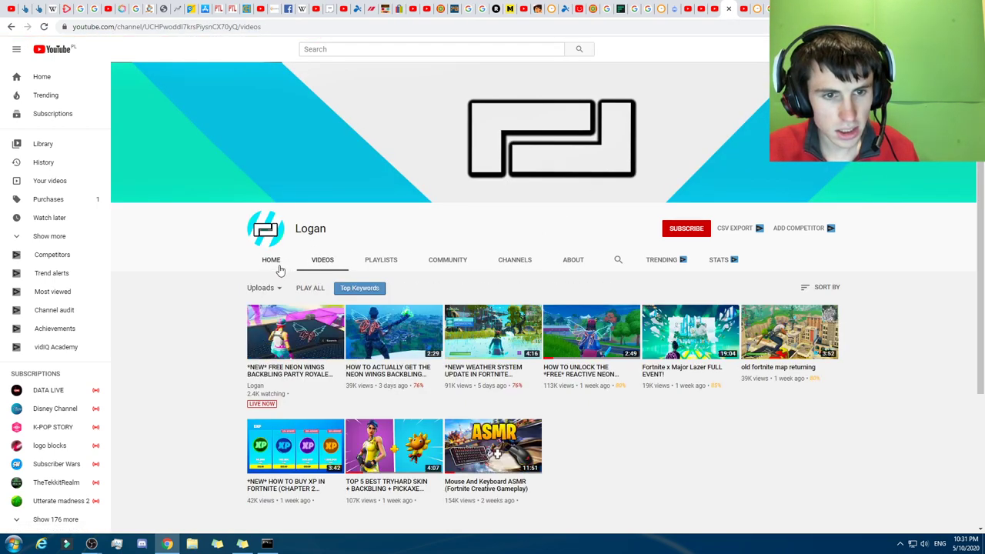
click(281, 263)
scroll(495, 349, down, 2)
scroll(495, 349, up, 3)
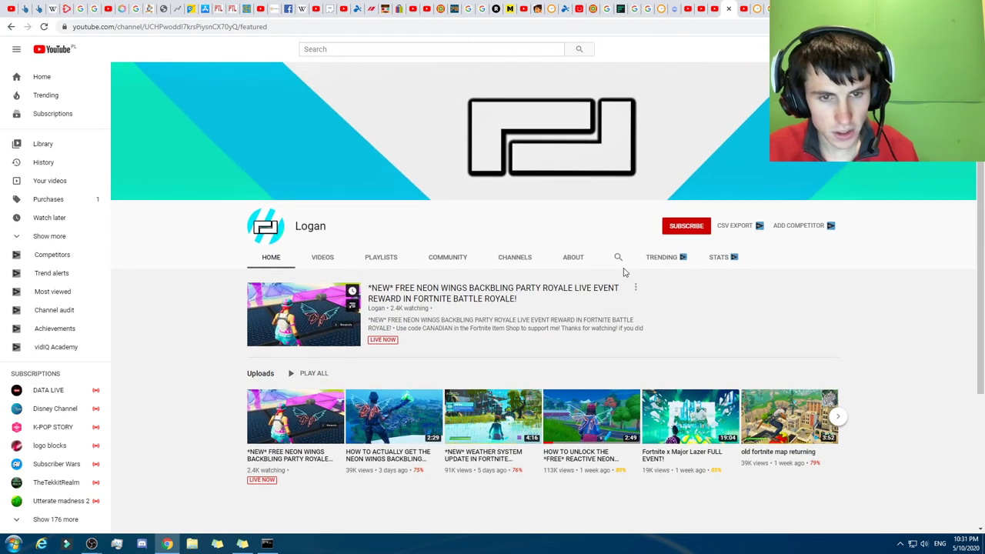
key(ctrl+w)
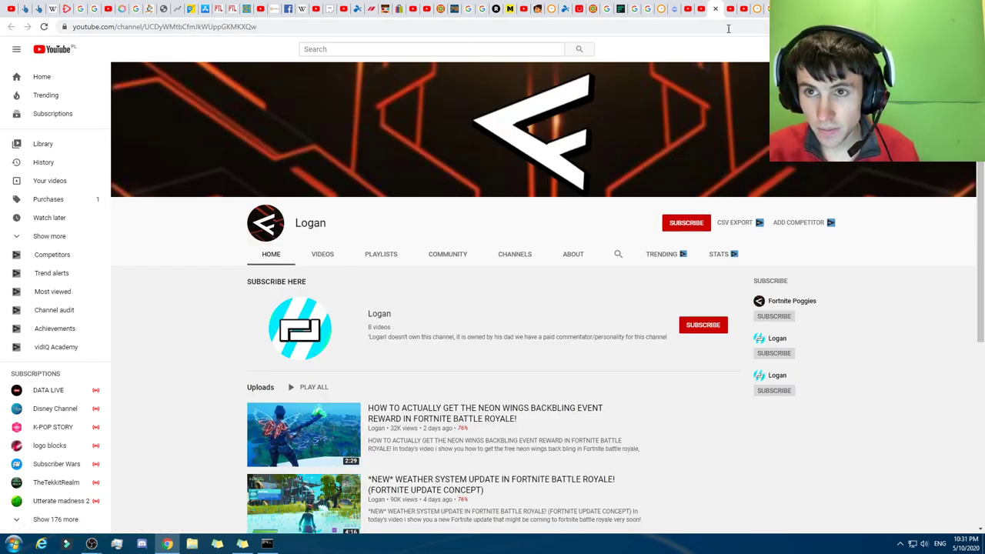
Check the blue-banner Logan channel's empty Videos and Playlists sections.
click(727, 10)
click(728, 10)
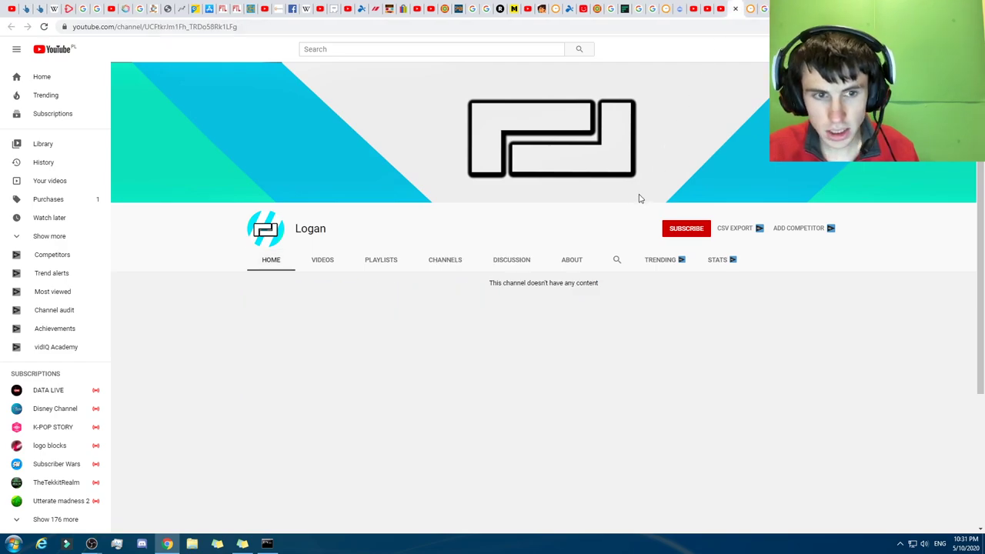
click(333, 261)
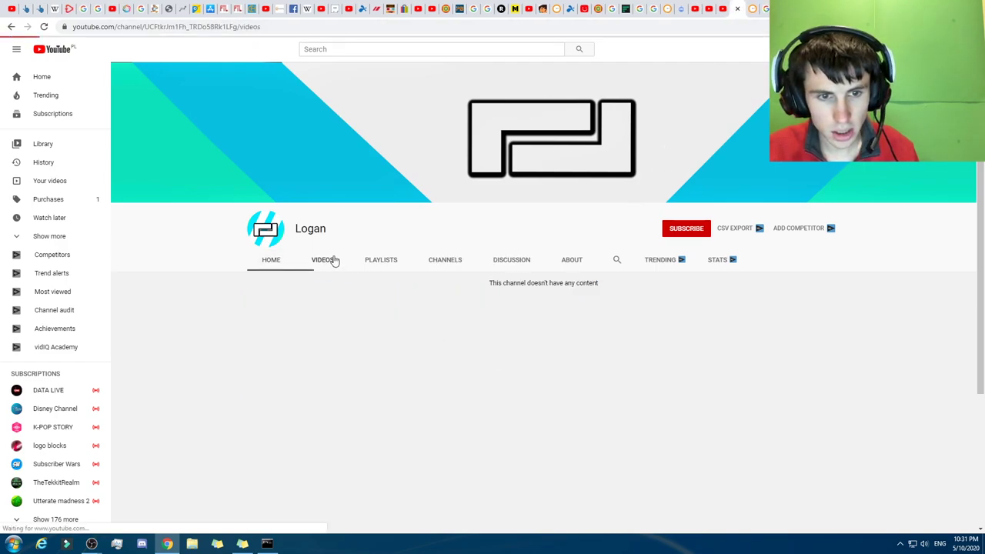
click(396, 266)
Review its Channels, Discussion and About pages, return Home, then switch to the Fortnite Logan tab.
click(443, 263)
click(528, 266)
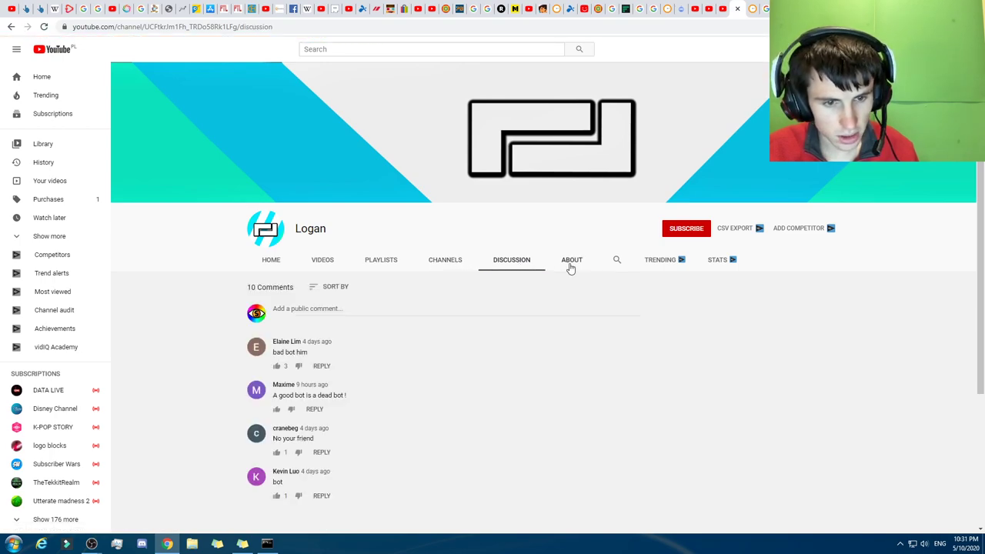
click(570, 267)
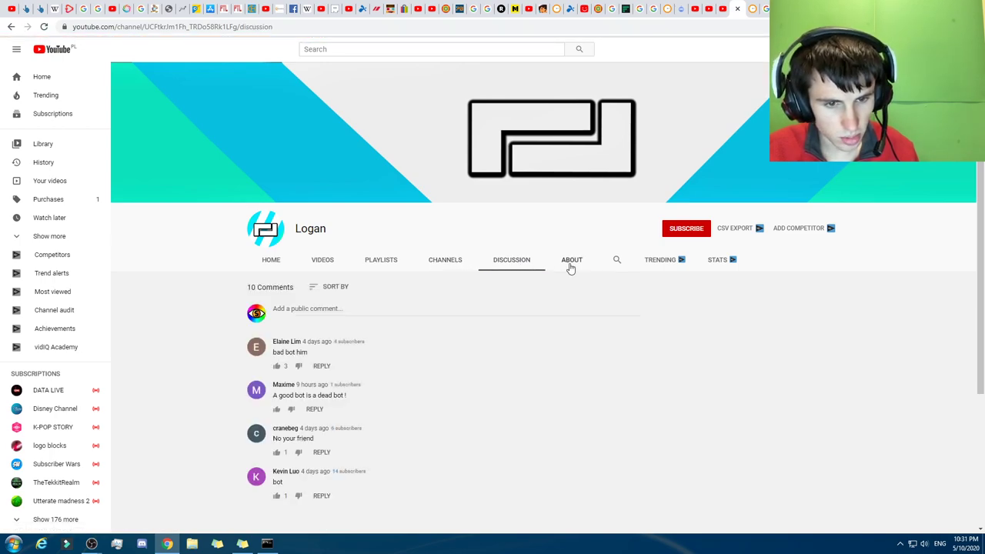
click(274, 261)
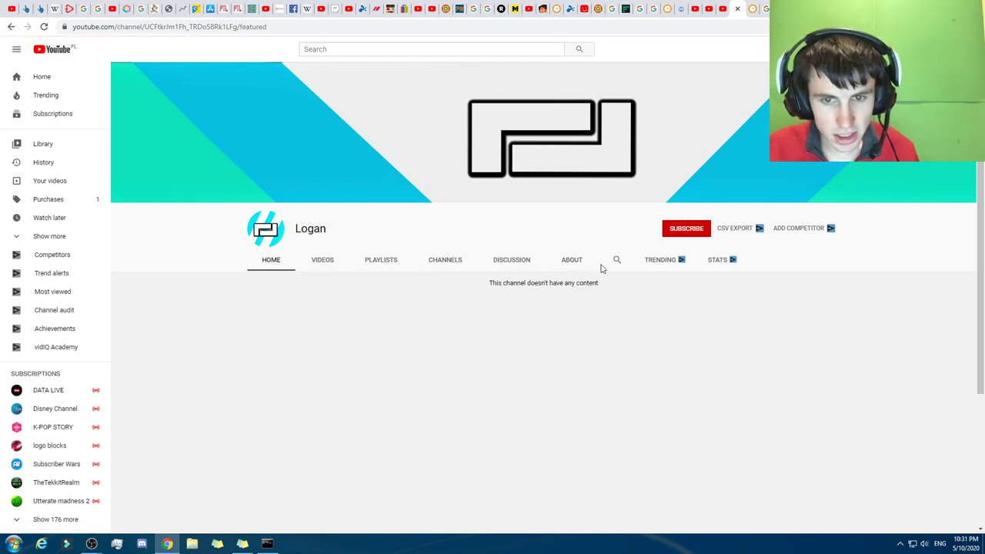
click(720, 10)
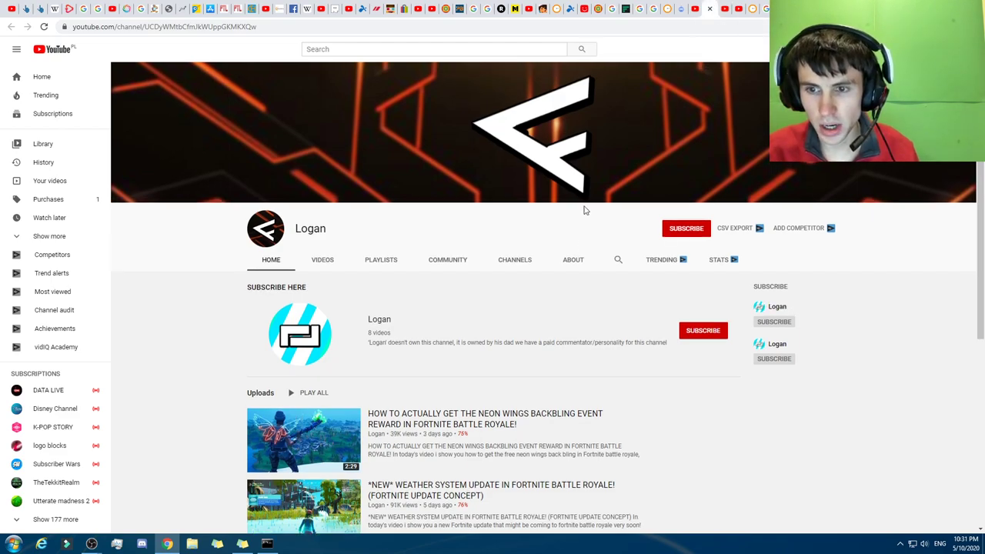
scroll(530, 305, down, 4)
scroll(784, 215, up, 2)
Open the two sidebar-linked Logan channels in new tabs, view them, and close them.
right_click(772, 204)
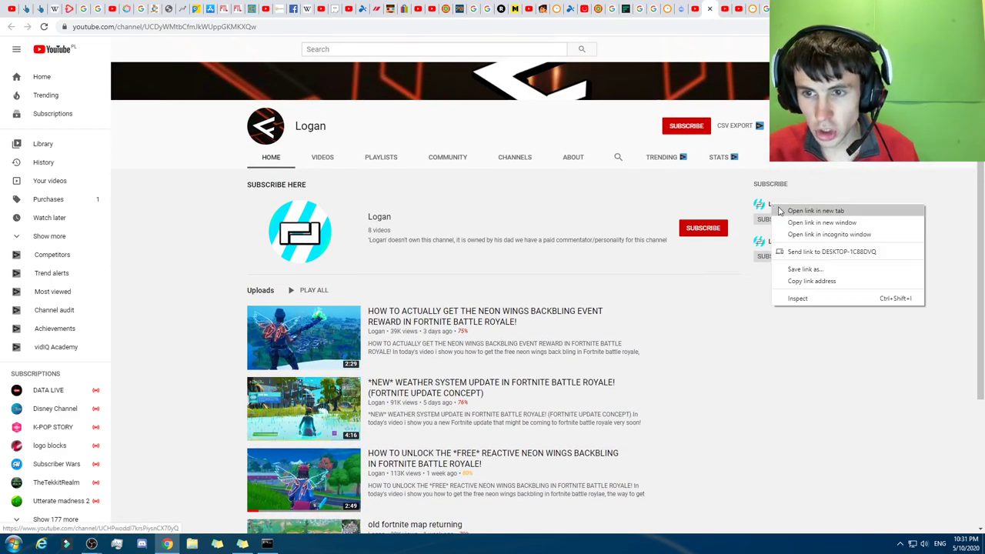
click(800, 210)
right_click(771, 241)
click(796, 247)
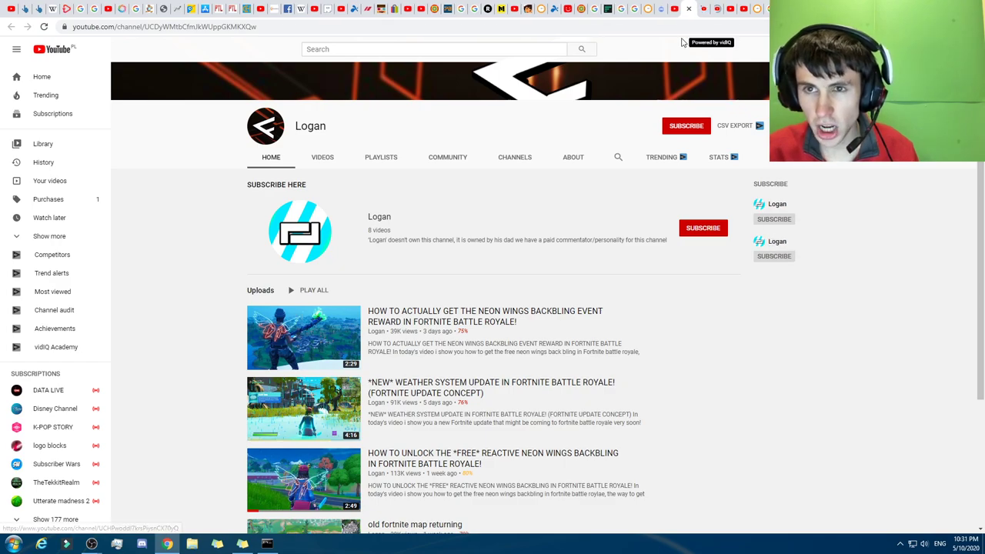
click(699, 9)
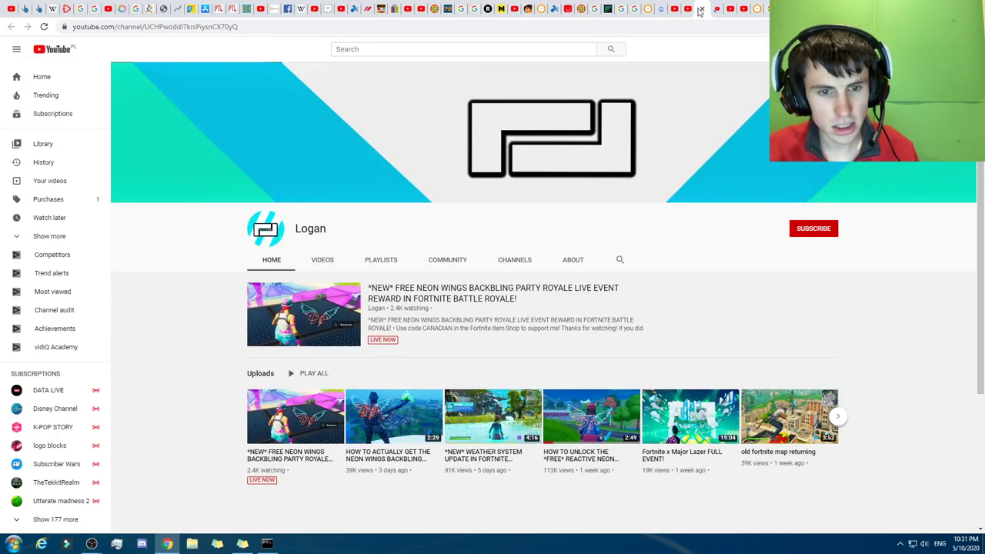
click(713, 10)
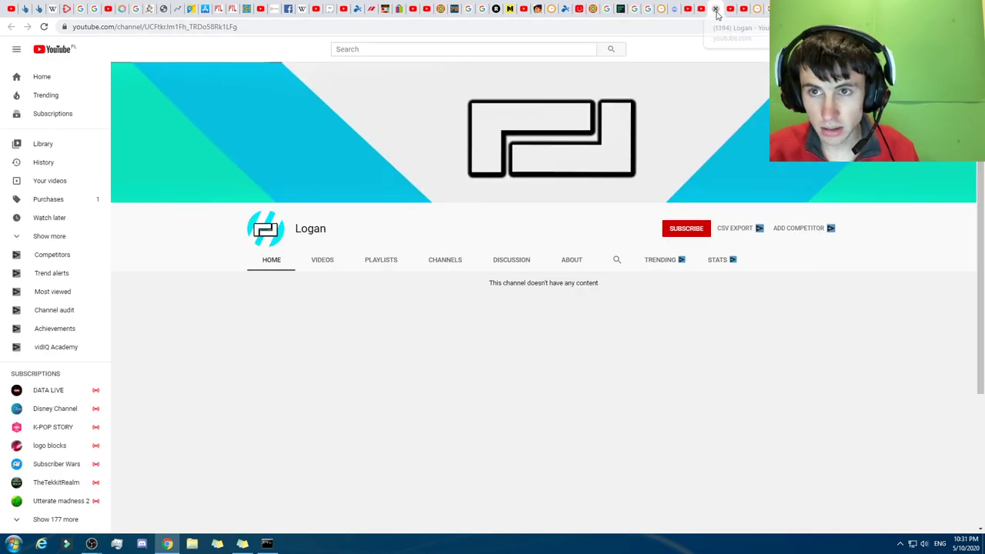
click(715, 10)
scroll(466, 393, down, 5)
scroll(322, 462, up, 5)
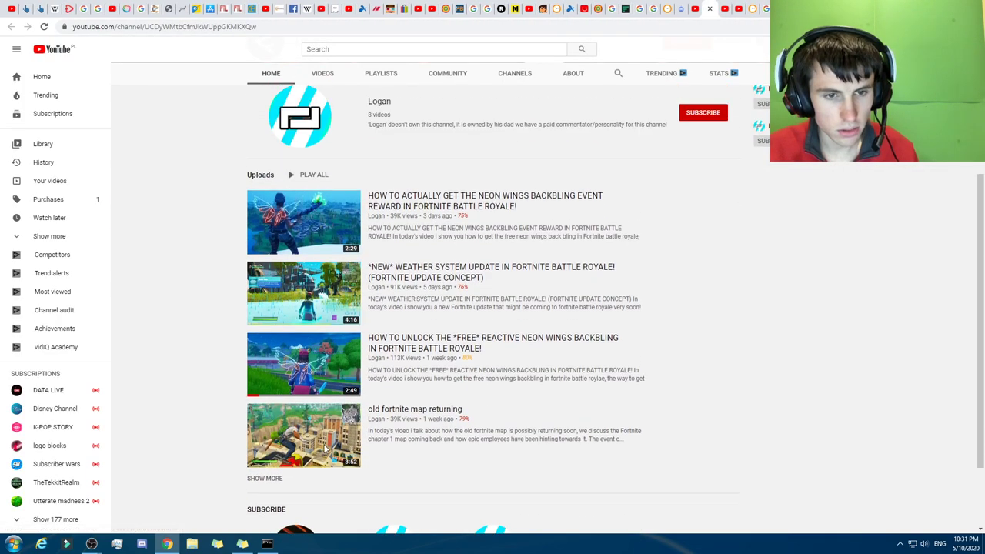
Review this channel's videos, About details and featured channels, paging through subscriptions.
click(330, 151)
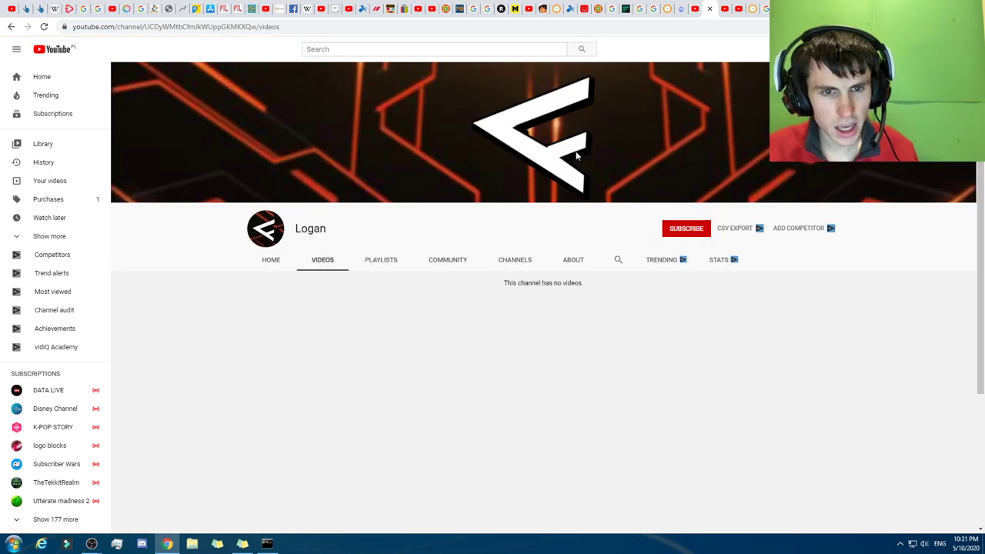
click(558, 265)
click(528, 267)
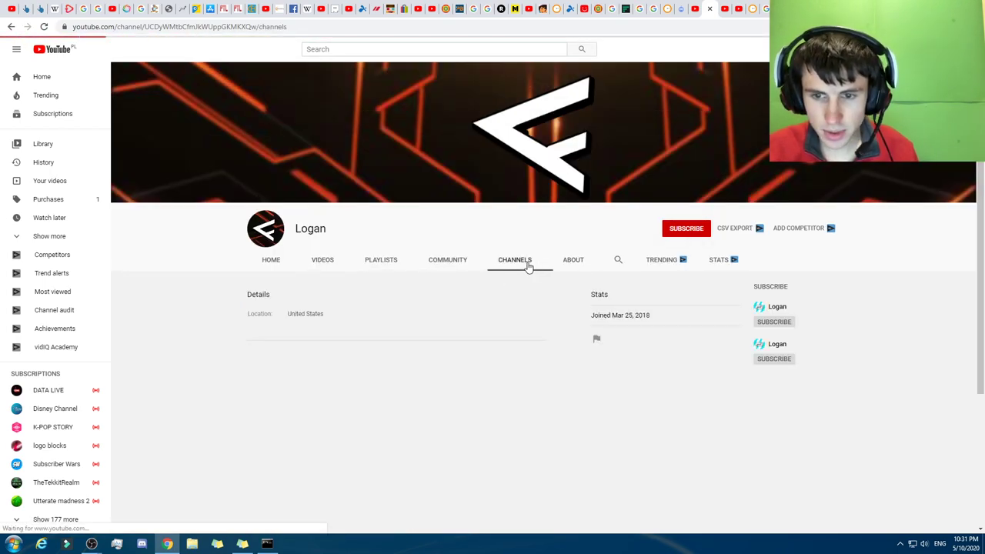
scroll(338, 268, down, 2)
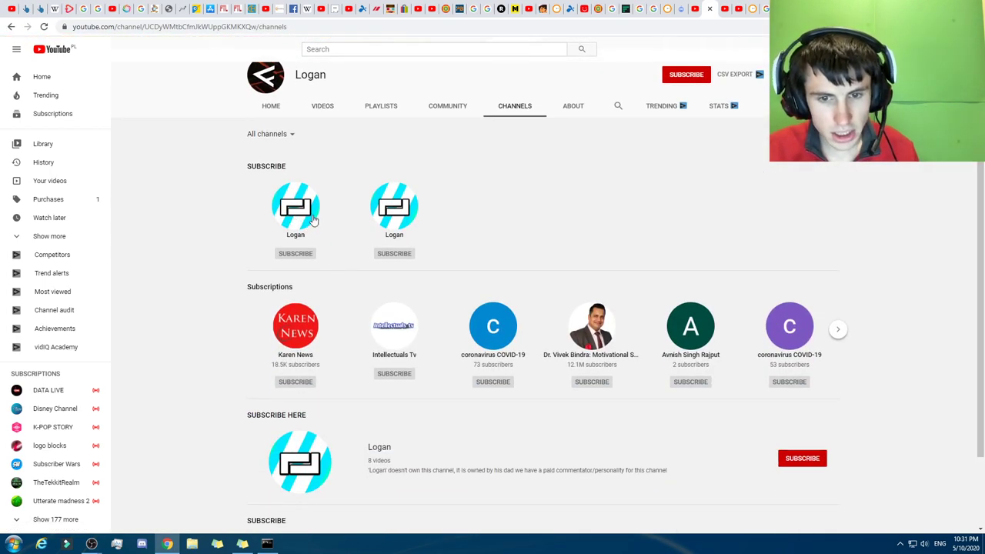
click(838, 331)
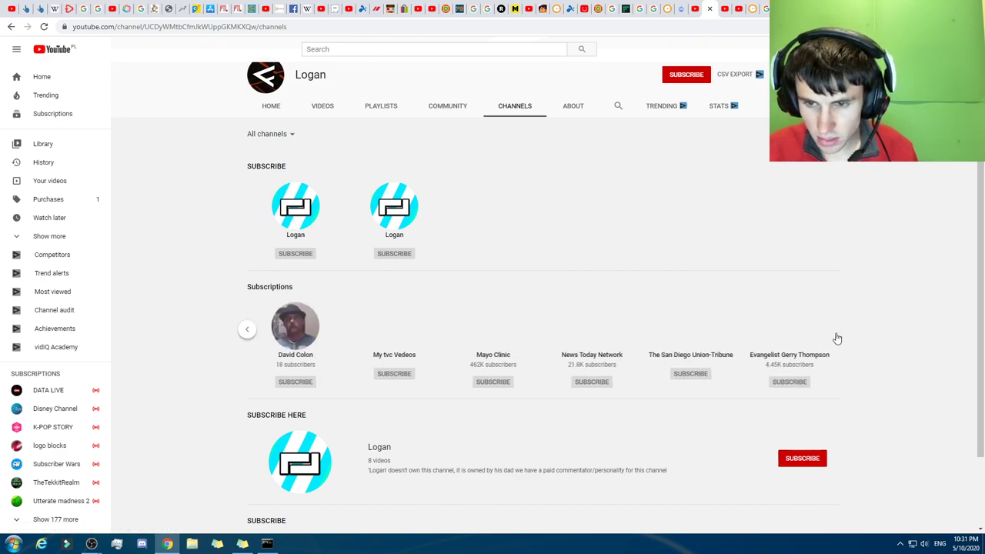
click(247, 331)
scroll(438, 316, down, 2)
scroll(361, 270, down, 1)
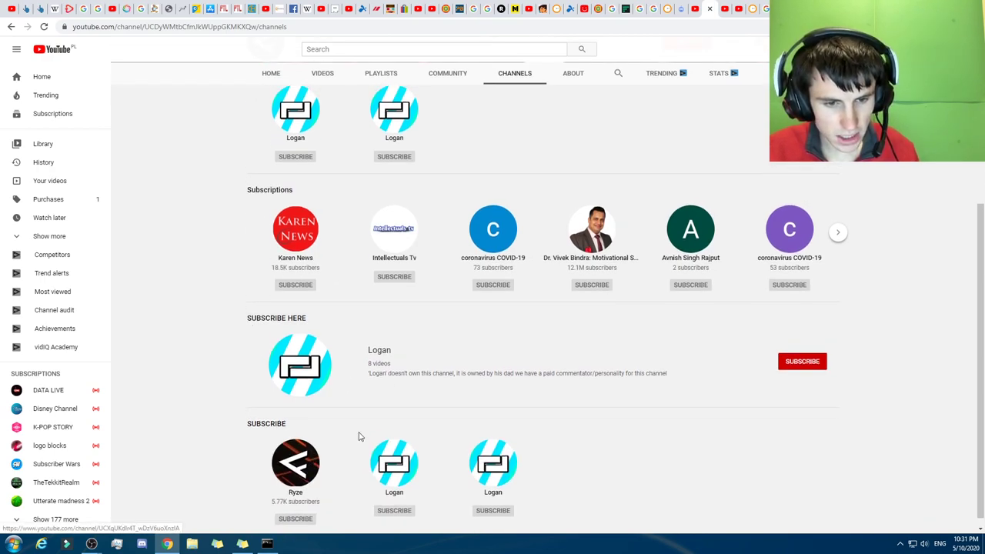
scroll(347, 416, up, 3)
click(282, 259)
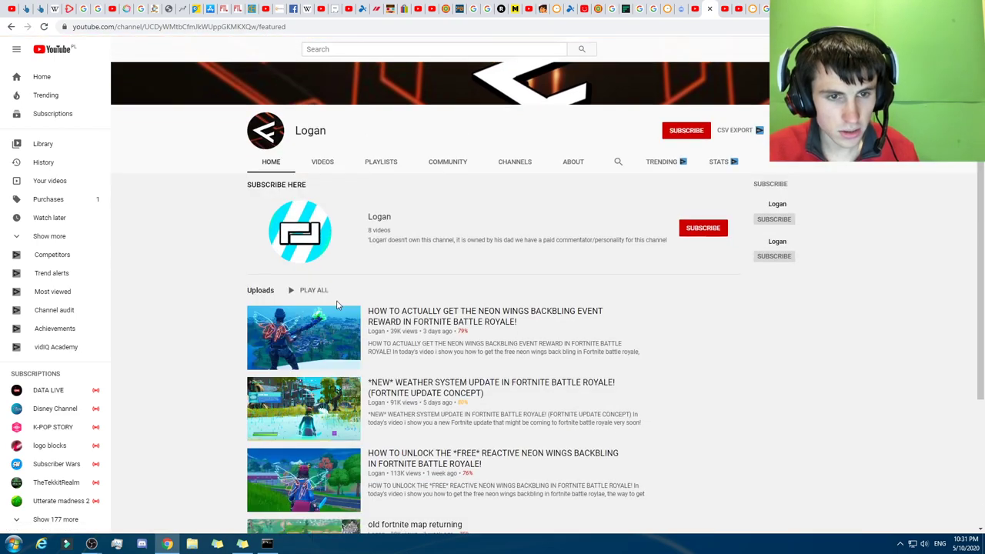
scroll(326, 414, down, 3)
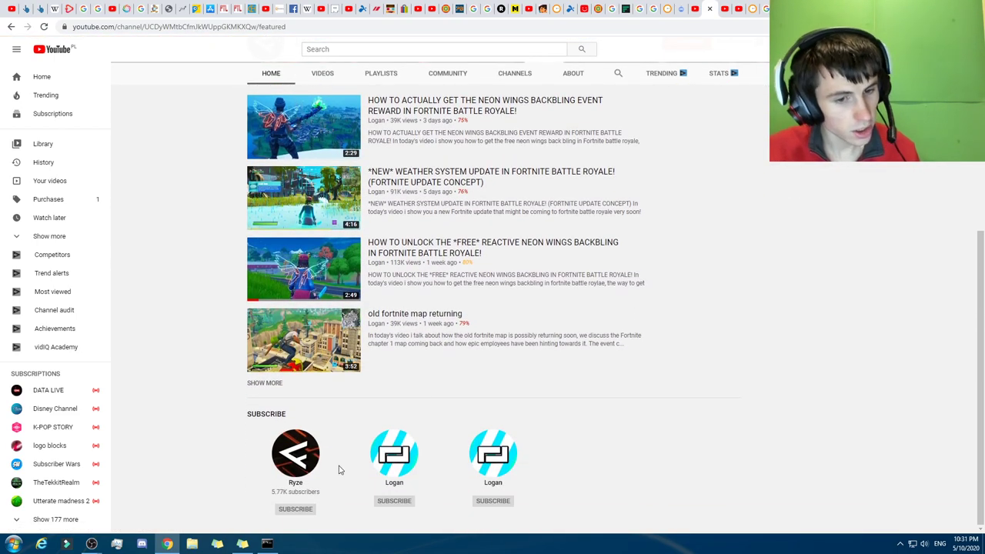
scroll(400, 454, up, 2)
scroll(615, 346, up, 2)
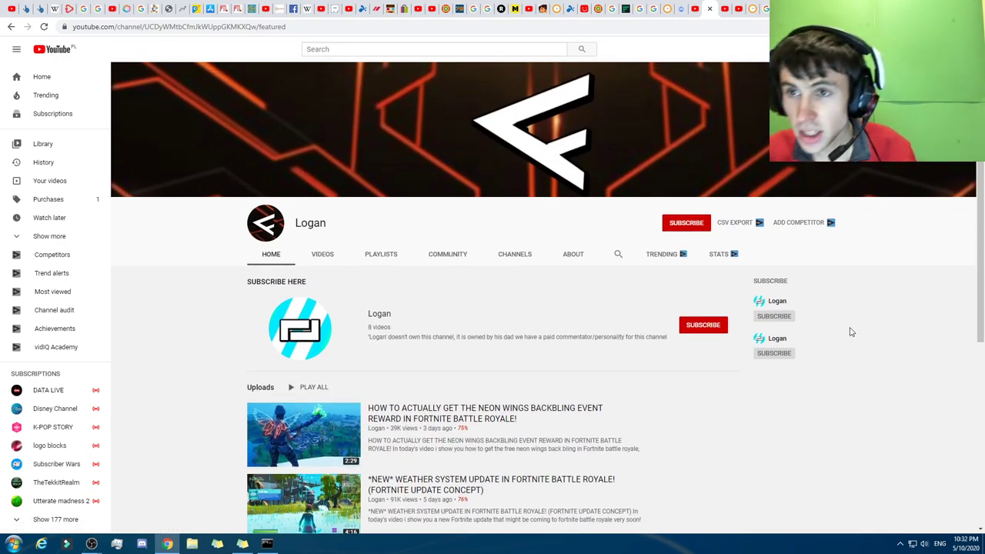
click(722, 254)
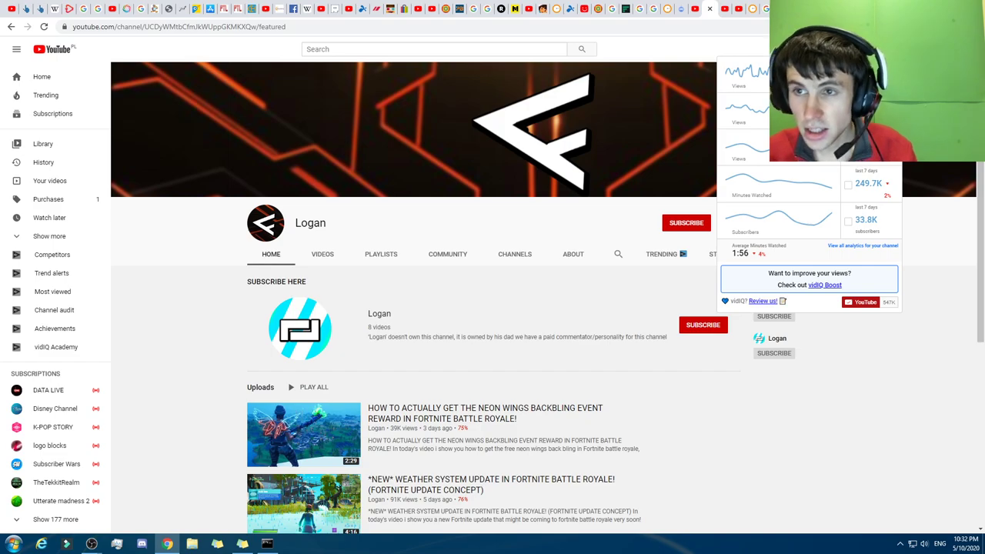
click(656, 190)
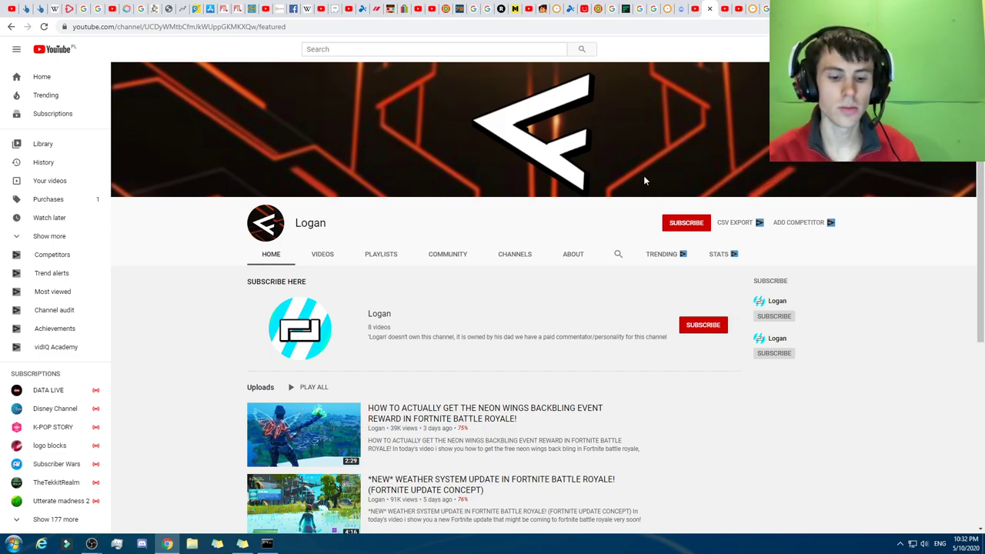